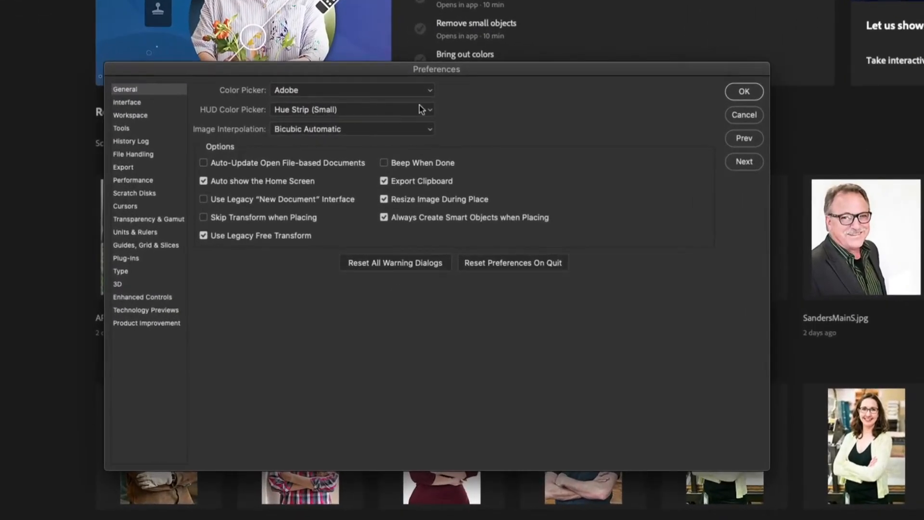
pyautogui.moveTo(432, 74); pyautogui.dragTo(409, 46)
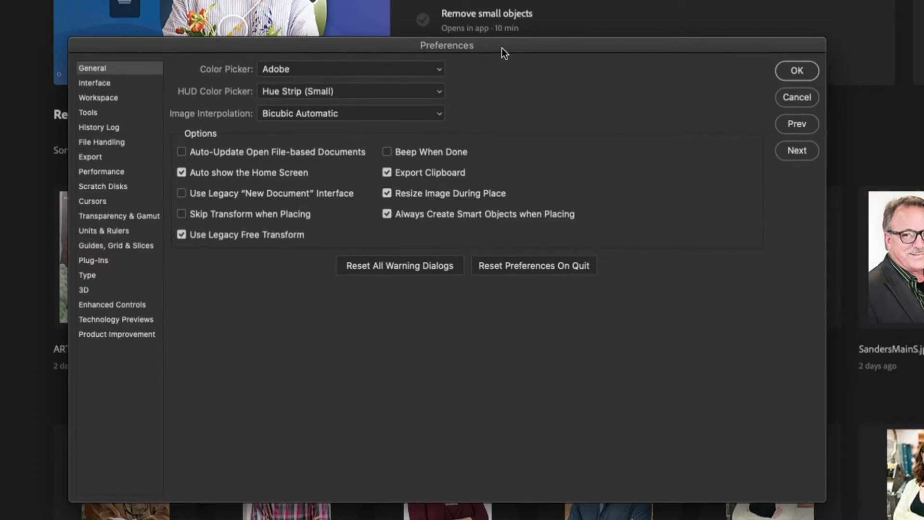
pyautogui.moveTo(502, 48); pyautogui.dragTo(507, 39)
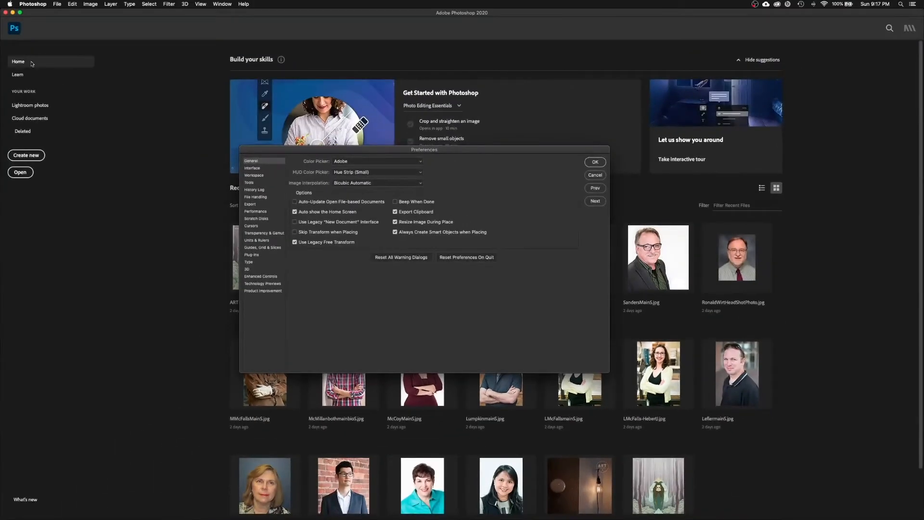
pyautogui.click(32, 5)
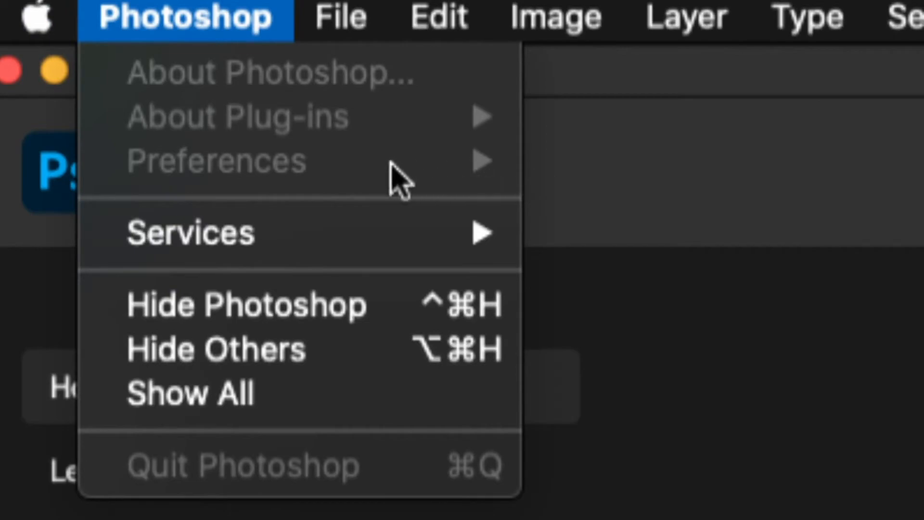
pyautogui.moveTo(441, 27)
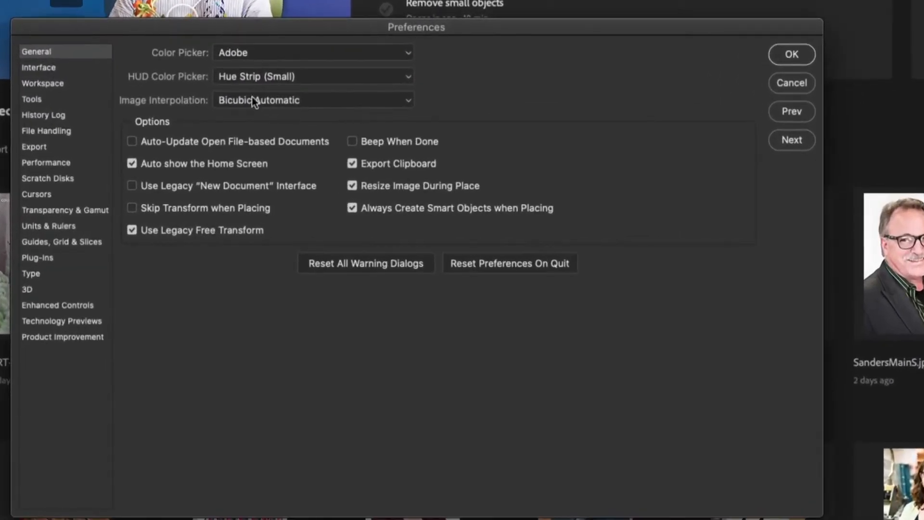
pyautogui.moveTo(225, 25); pyautogui.dragTo(267, 19)
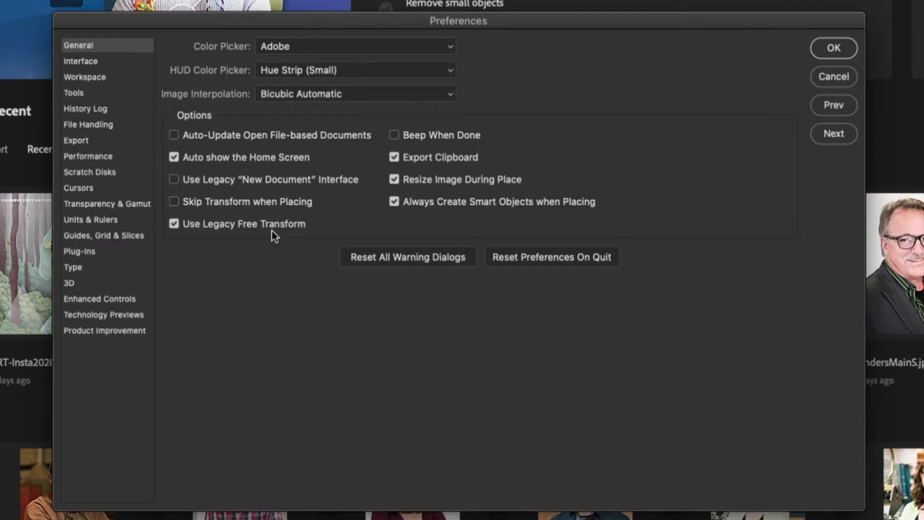
# Review the Interface, Workspace, Tools, History Log, File Handling and Export preferences in order
pyautogui.click(97, 62)
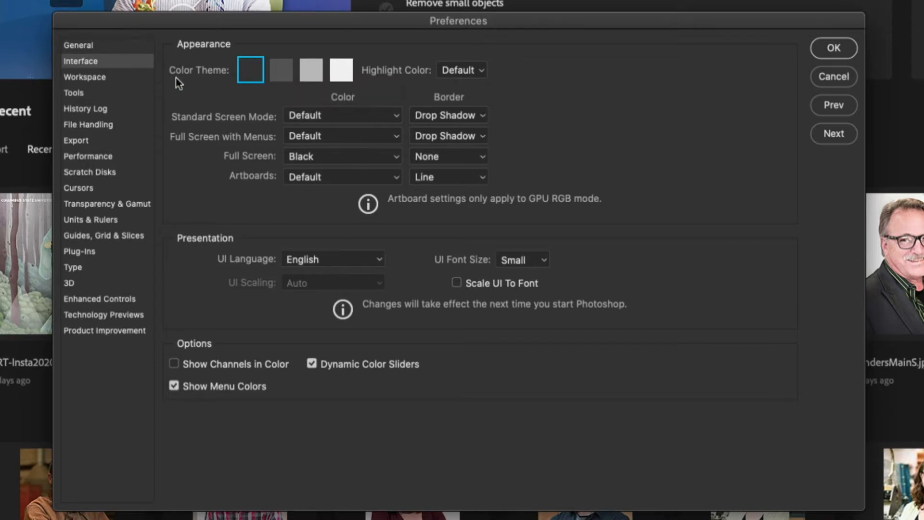
pyautogui.click(109, 80)
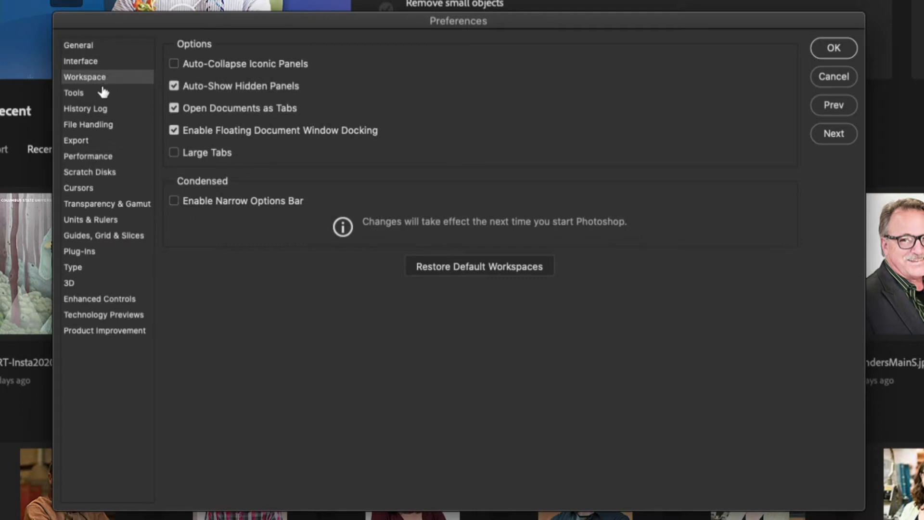
pyautogui.click(101, 96)
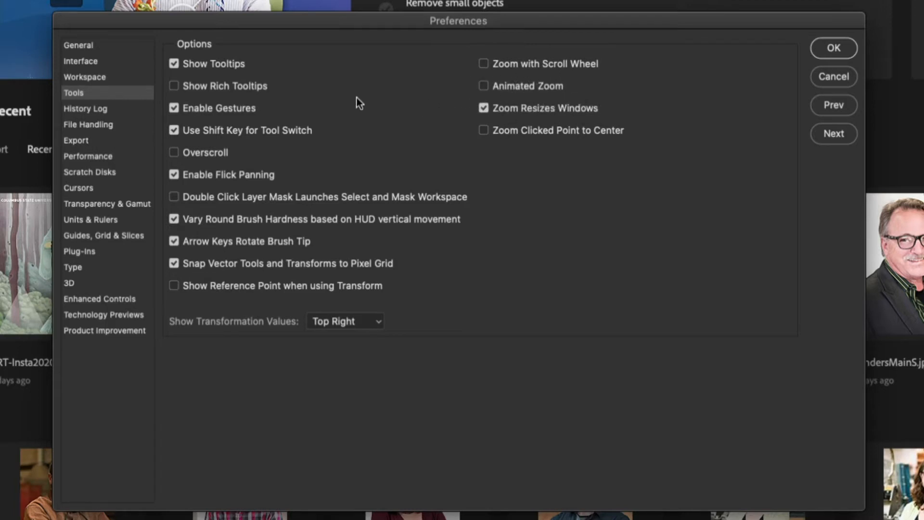
pyautogui.click(104, 112)
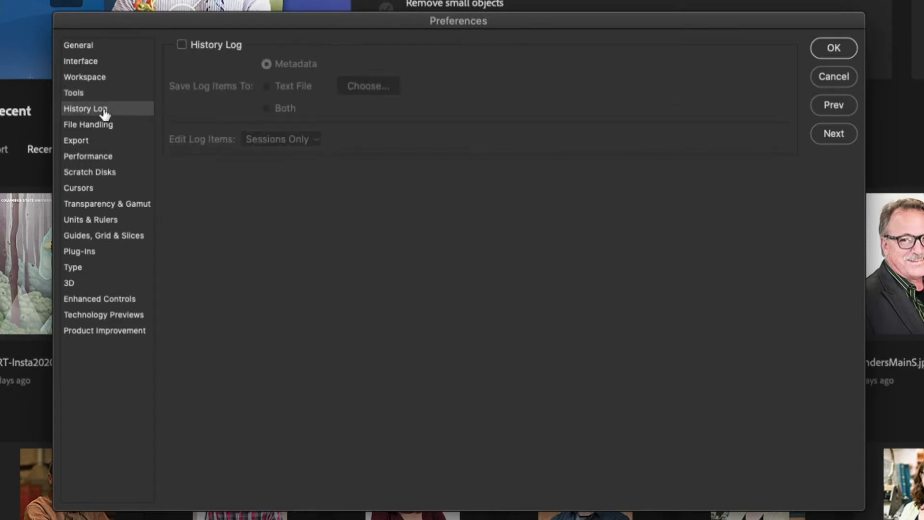
pyautogui.click(104, 126)
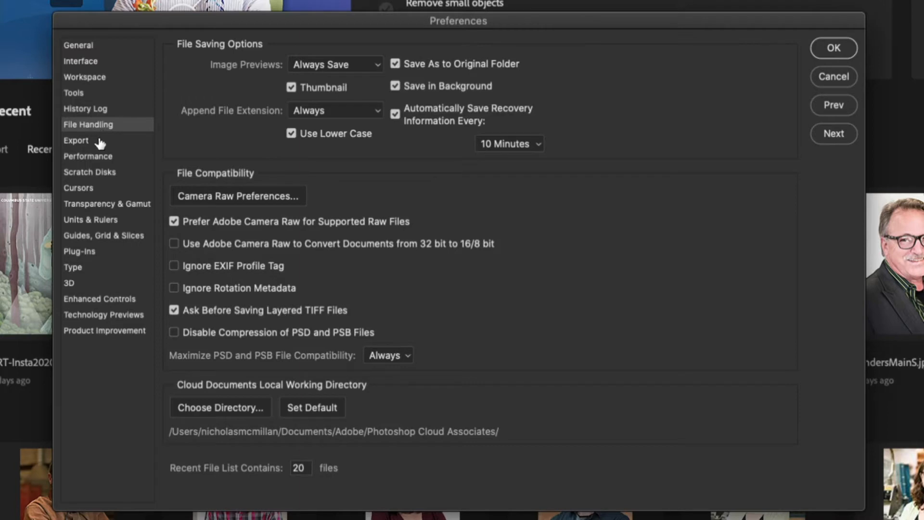
pyautogui.click(96, 145)
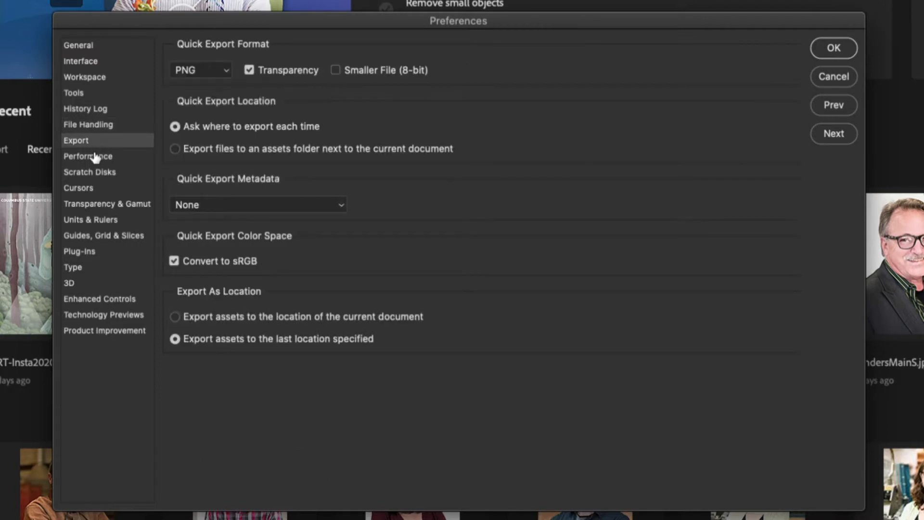
# Try lowering the number of History States to 75 in the Performance preferences
pyautogui.click(95, 157)
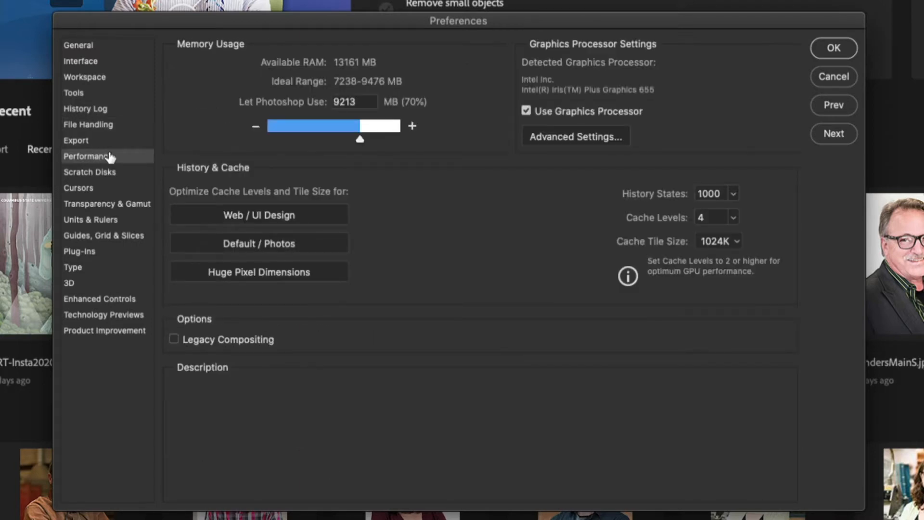
pyautogui.moveTo(494, 120)
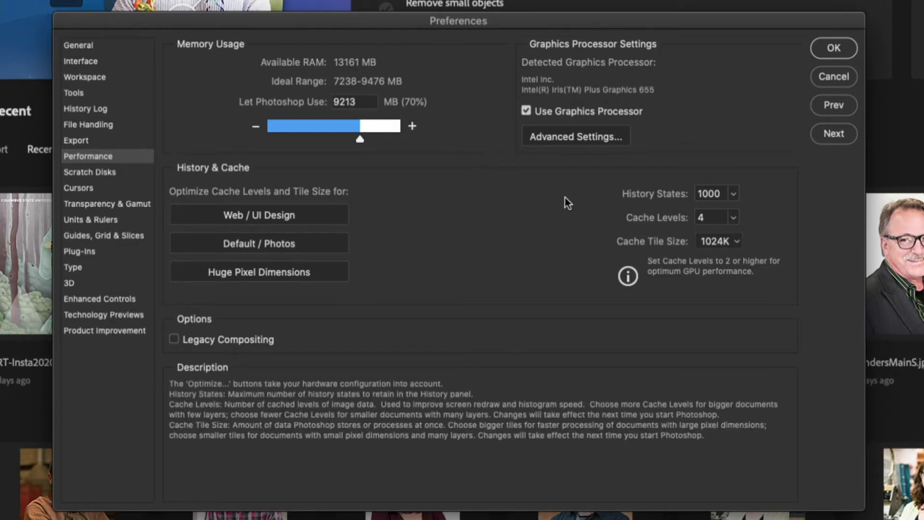
pyautogui.click(732, 194)
pyautogui.moveTo(732, 214); pyautogui.dragTo(698, 215)
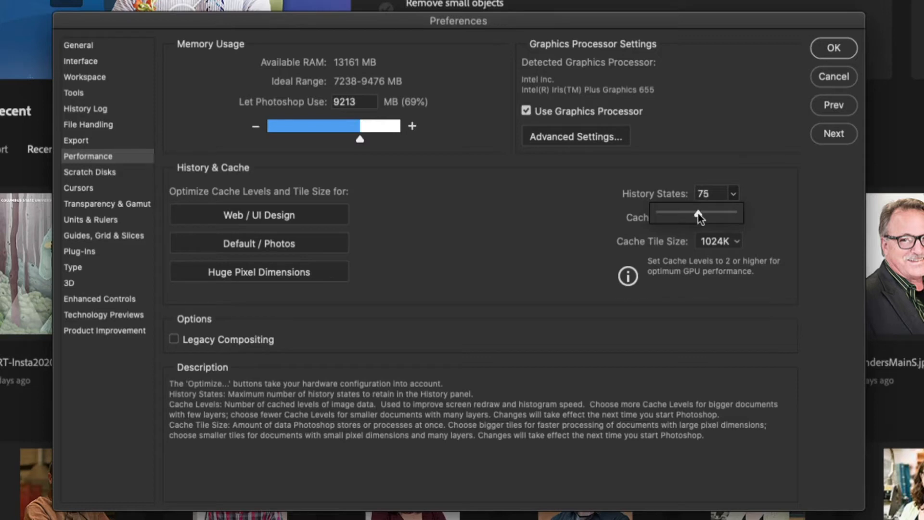
pyautogui.click(770, 169)
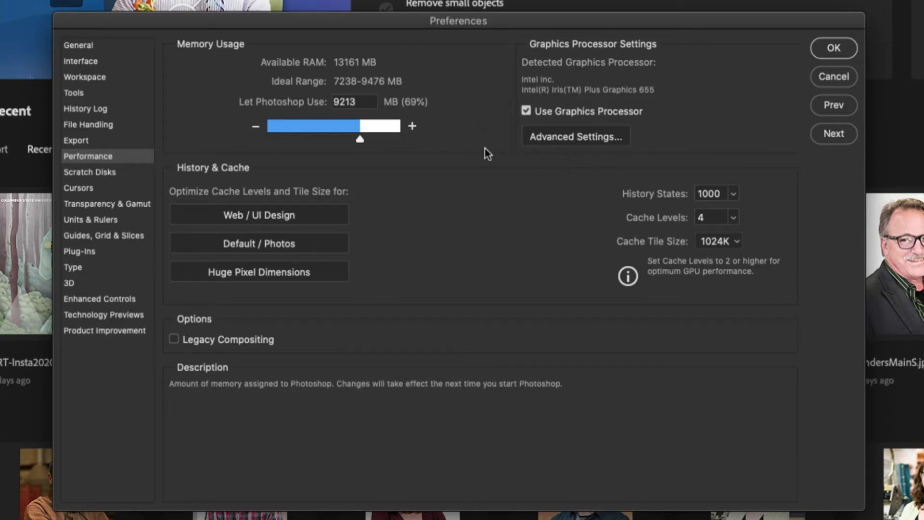
# Check the Scratch Disks preferences, and try the Precise painting cursor in the Cursors preferences before returning to Normal Brush Tip
pyautogui.click(116, 174)
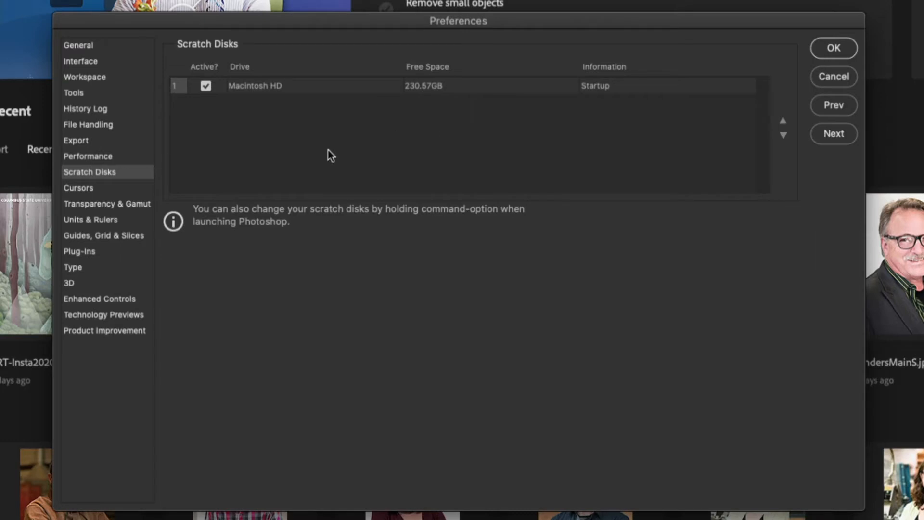
pyautogui.click(103, 192)
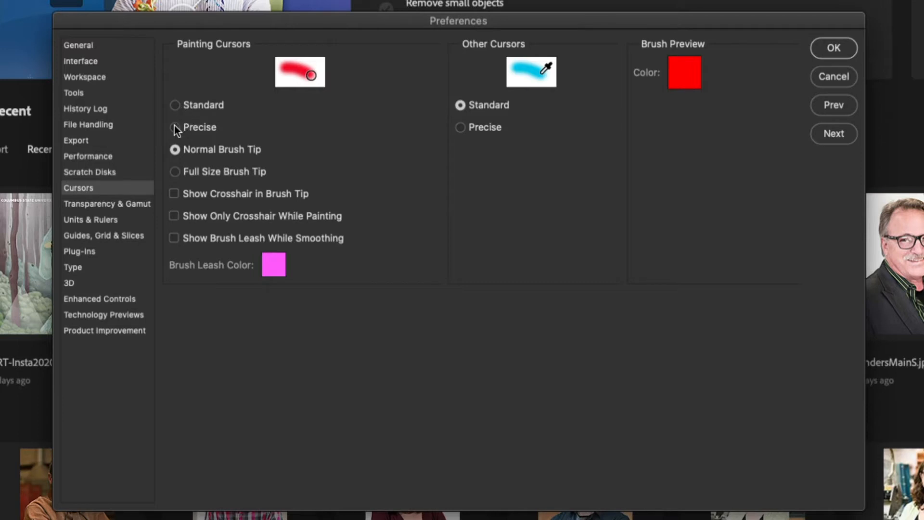
pyautogui.click(175, 127)
pyautogui.click(175, 149)
# Review the remaining preference categories from Transparency & Gamut through Product Improvement, and return to the General preferences
pyautogui.click(108, 205)
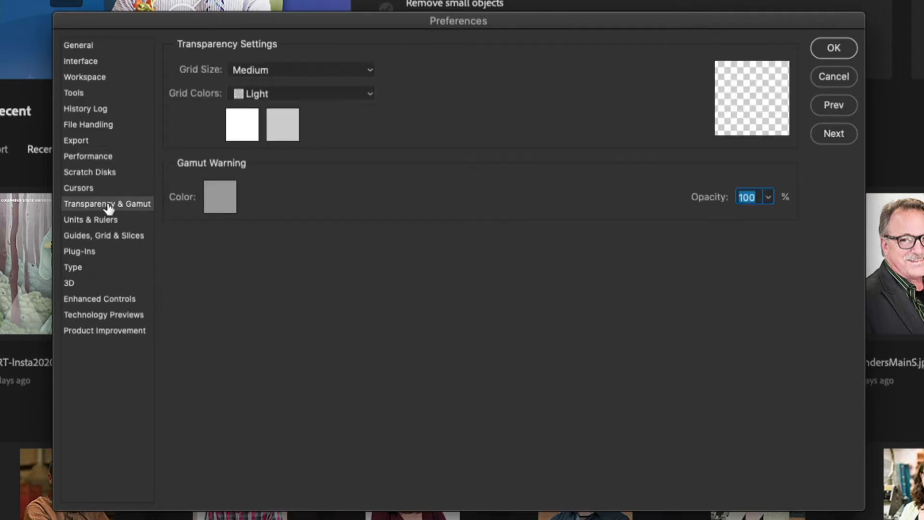
pyautogui.click(102, 220)
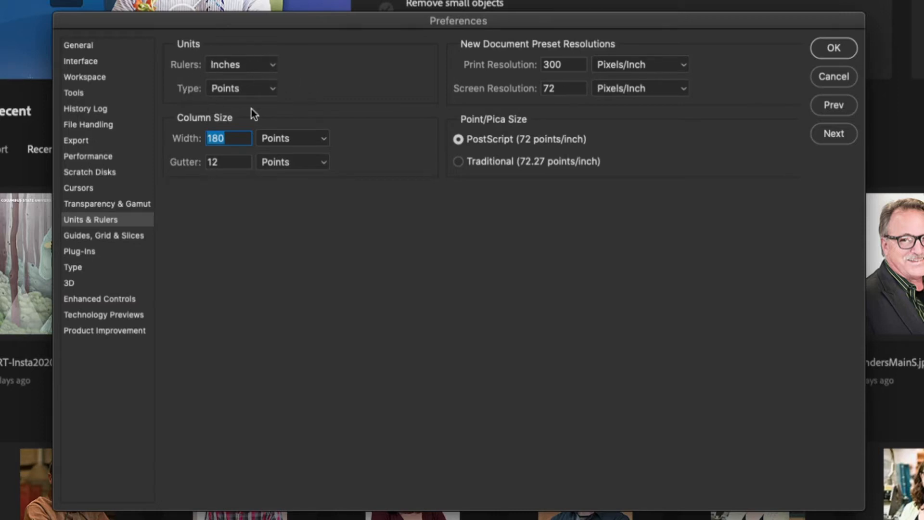
pyautogui.click(104, 239)
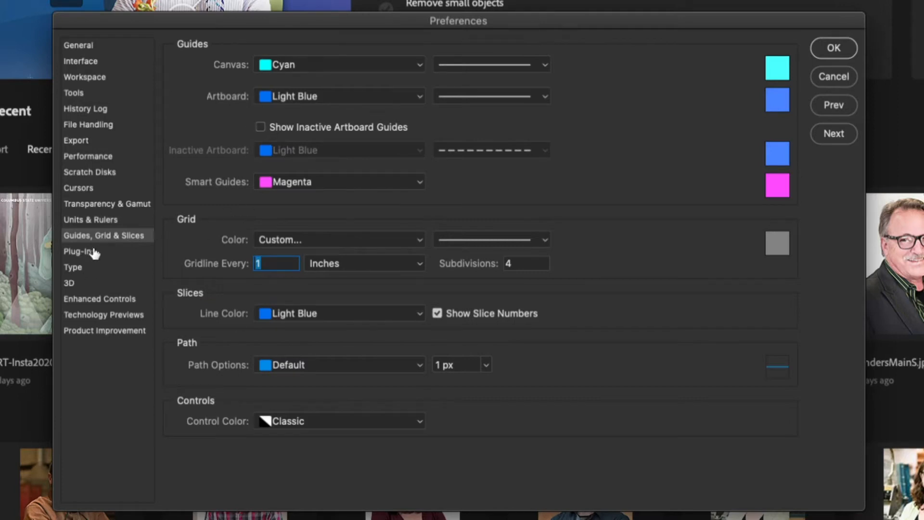
pyautogui.click(91, 255)
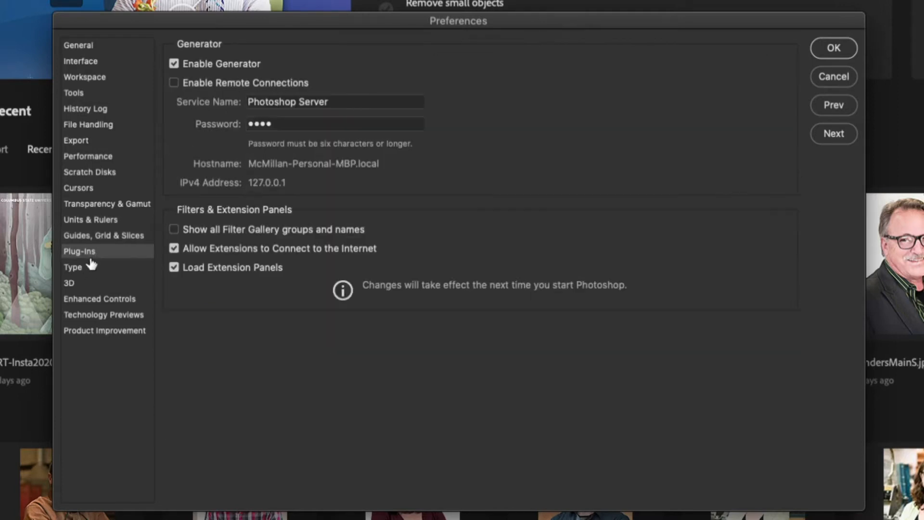
pyautogui.click(90, 270)
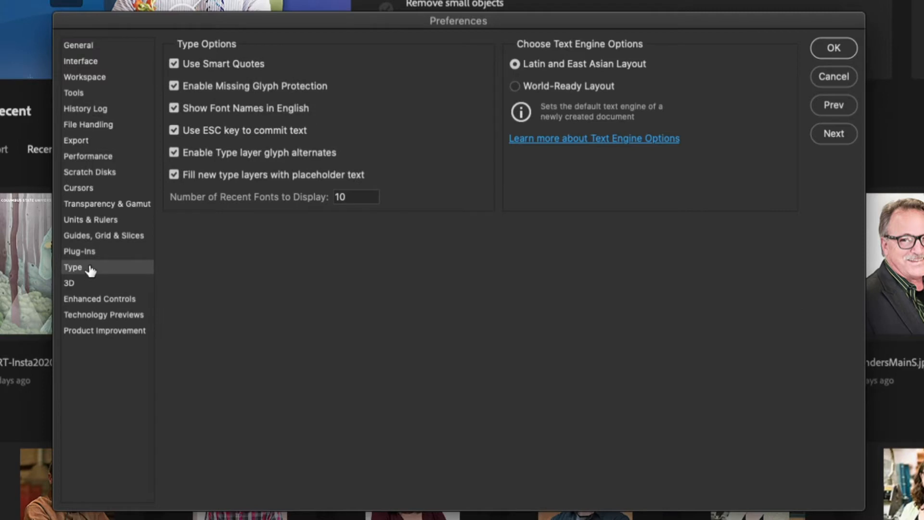
pyautogui.click(90, 284)
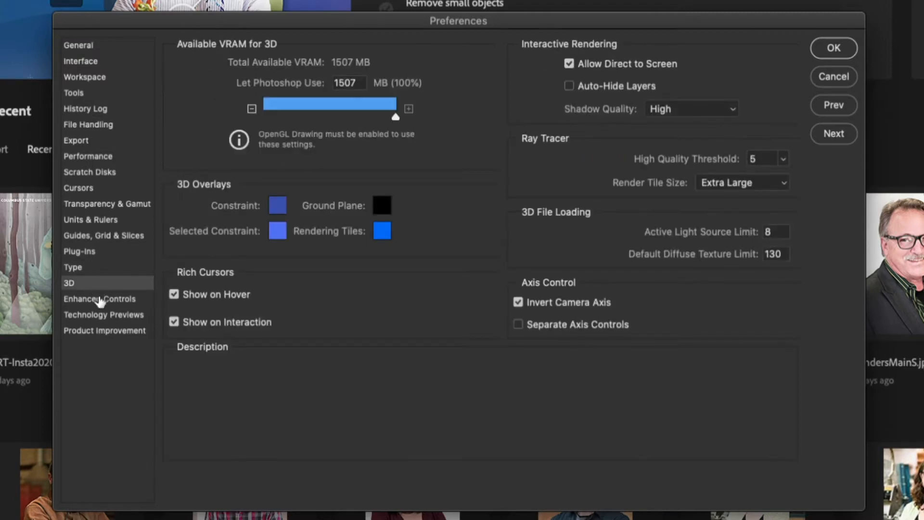
pyautogui.click(99, 302)
pyautogui.click(103, 319)
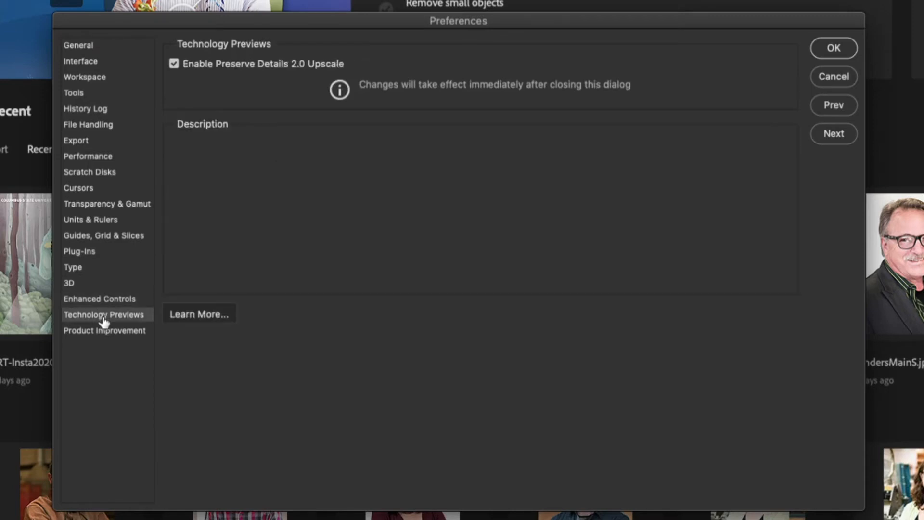
pyautogui.click(107, 337)
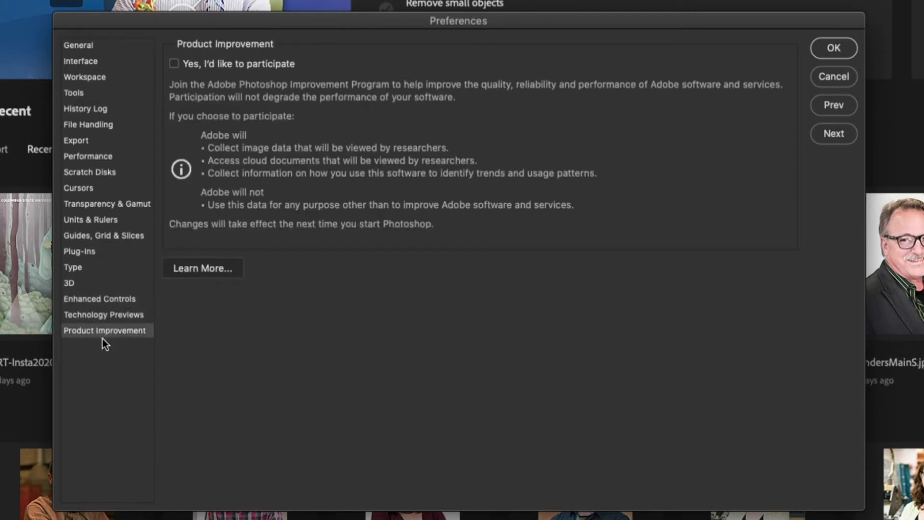
pyautogui.click(80, 46)
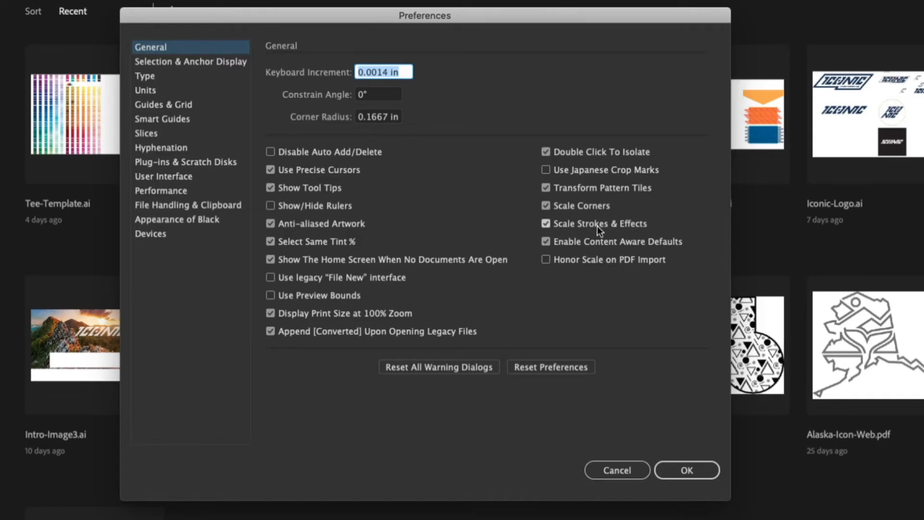
# Review the Selection & Anchor Display, Type, Units, Guides & Grid, Smart Guides, Slices and Hyphenation preferences in order
pyautogui.click(178, 62)
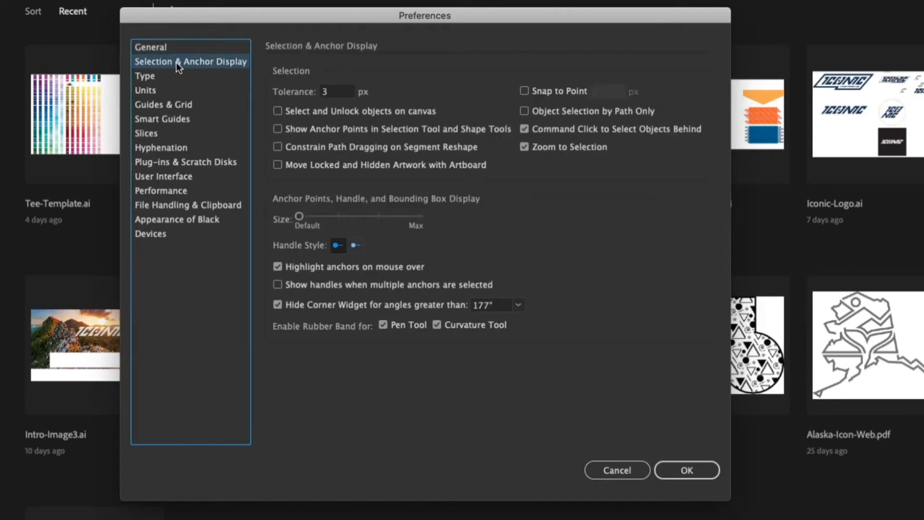
pyautogui.click(163, 76)
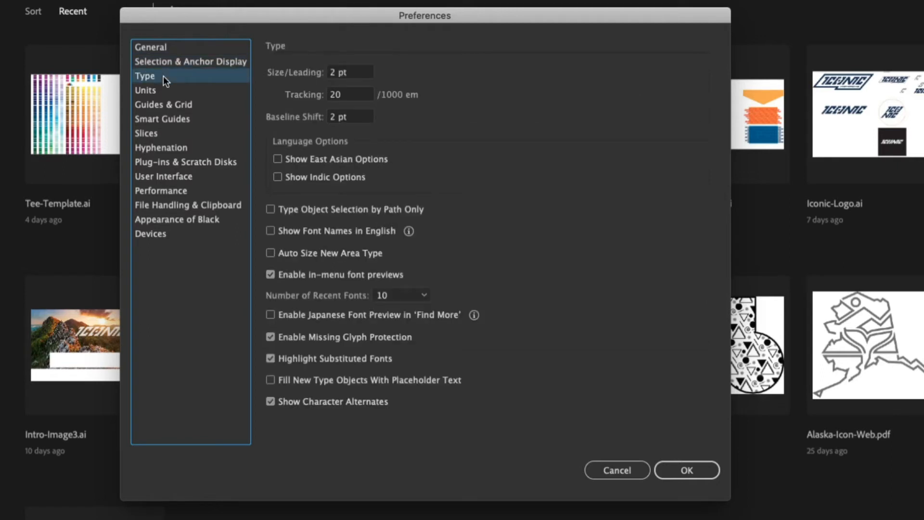
pyautogui.click(163, 88)
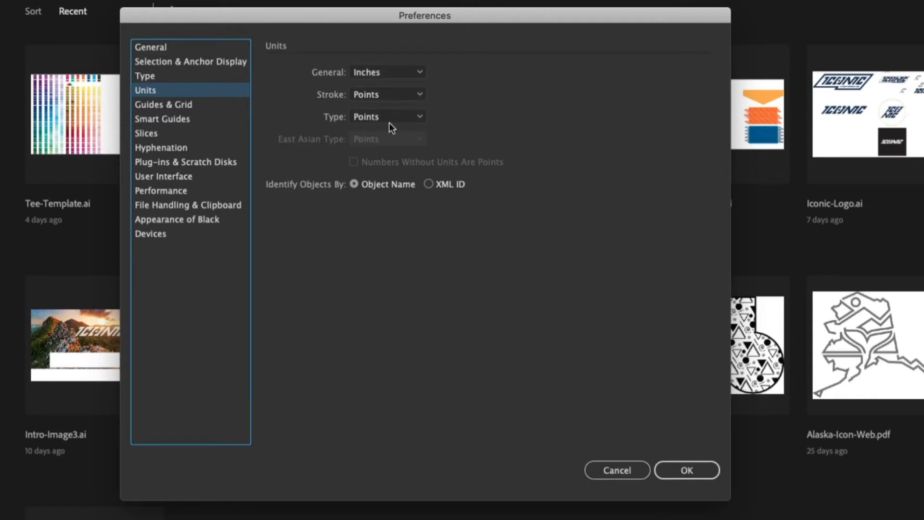
pyautogui.click(180, 107)
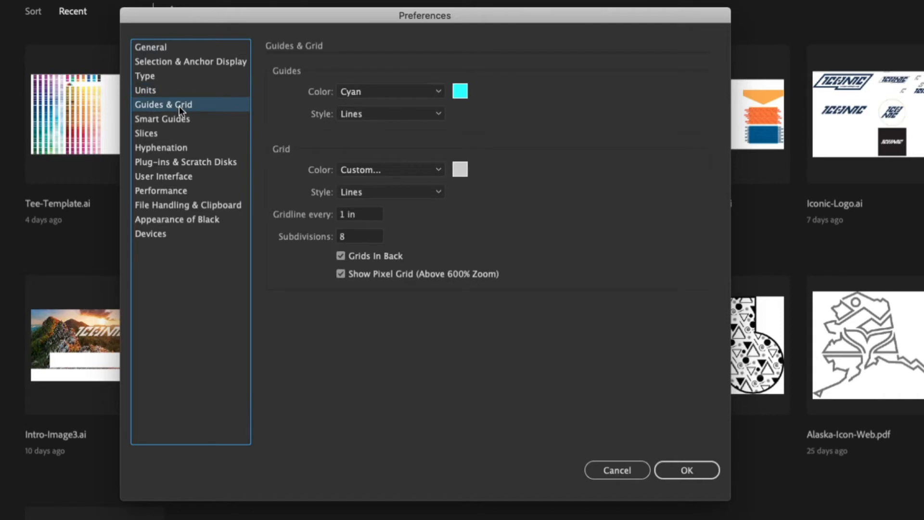
pyautogui.click(177, 119)
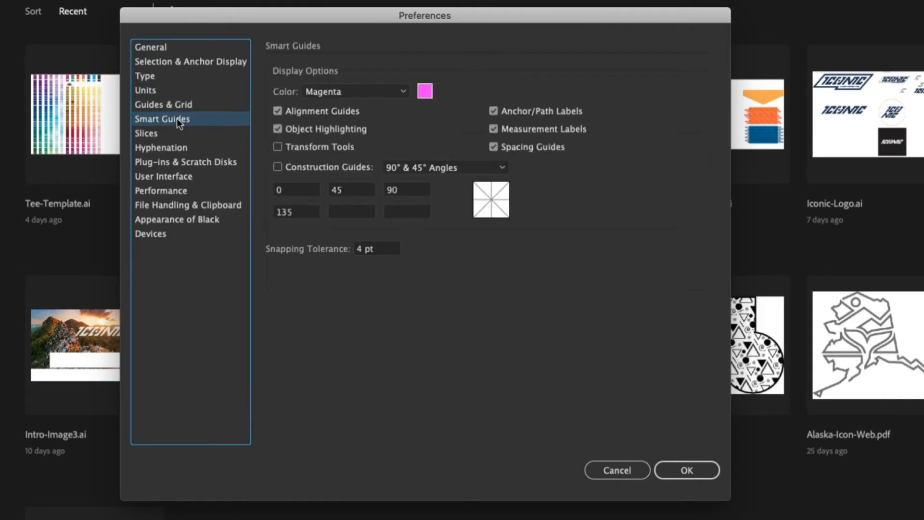
pyautogui.click(169, 134)
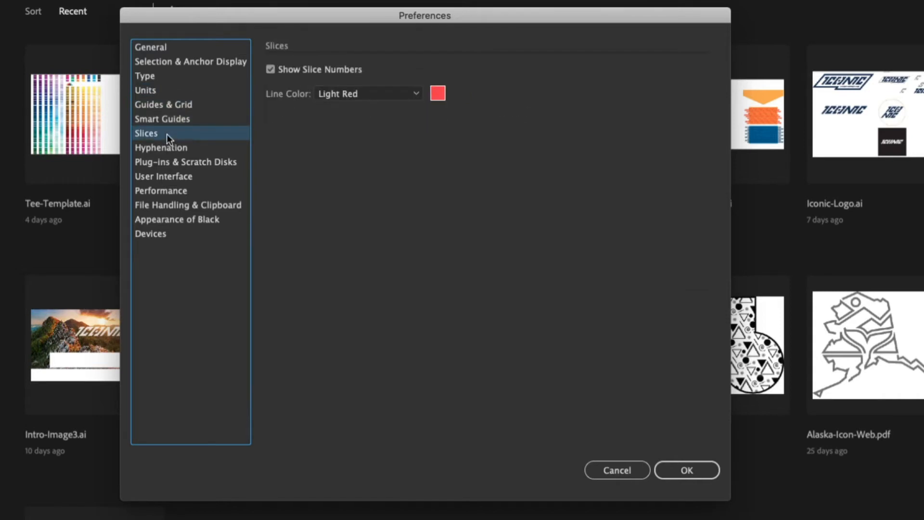
pyautogui.click(169, 149)
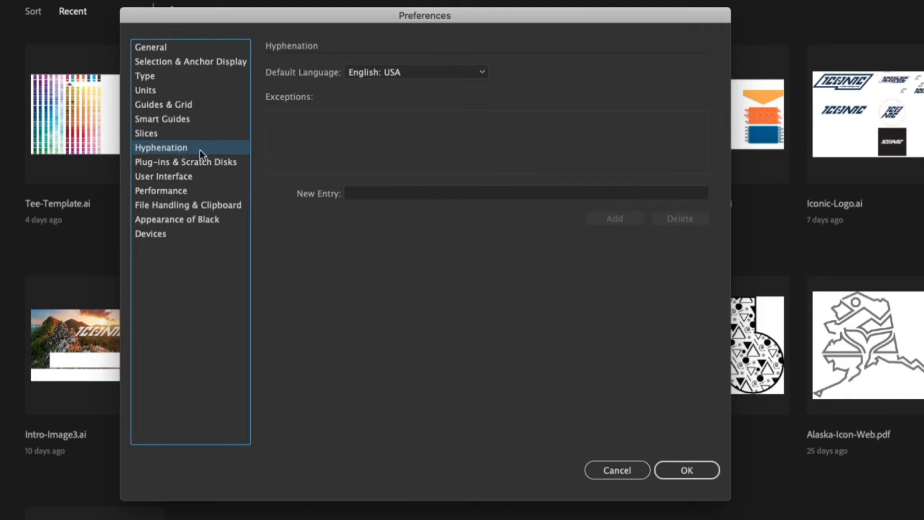
# Review the Plug-ins & Scratch Disks, User Interface and Performance preferences, including the available Undo Counts choices
pyautogui.click(204, 162)
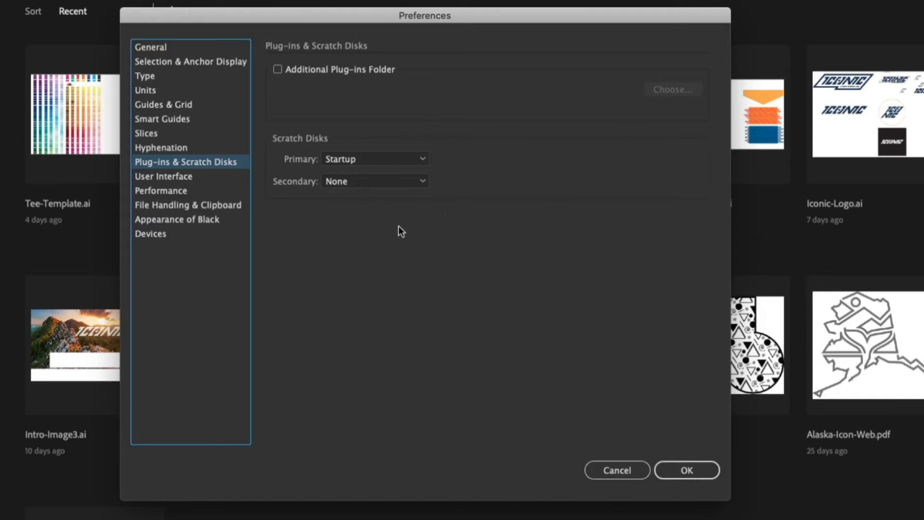
pyautogui.click(193, 178)
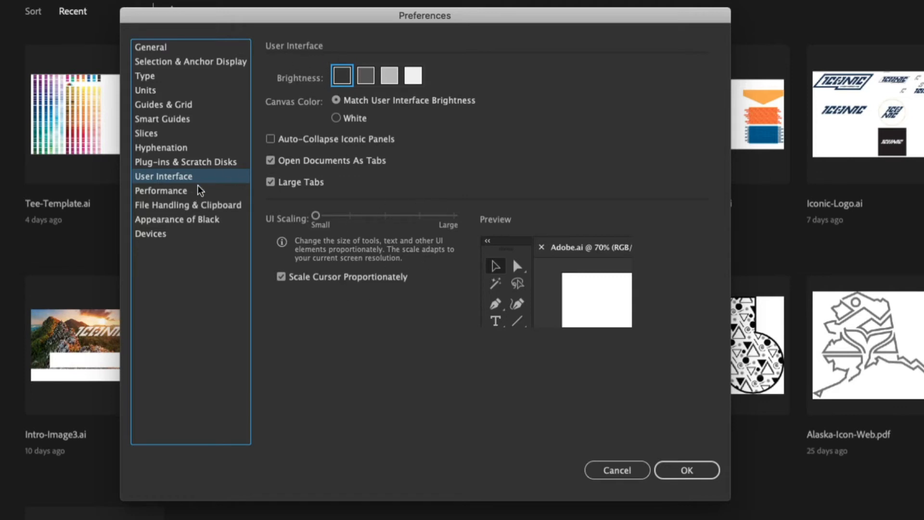
pyautogui.click(181, 192)
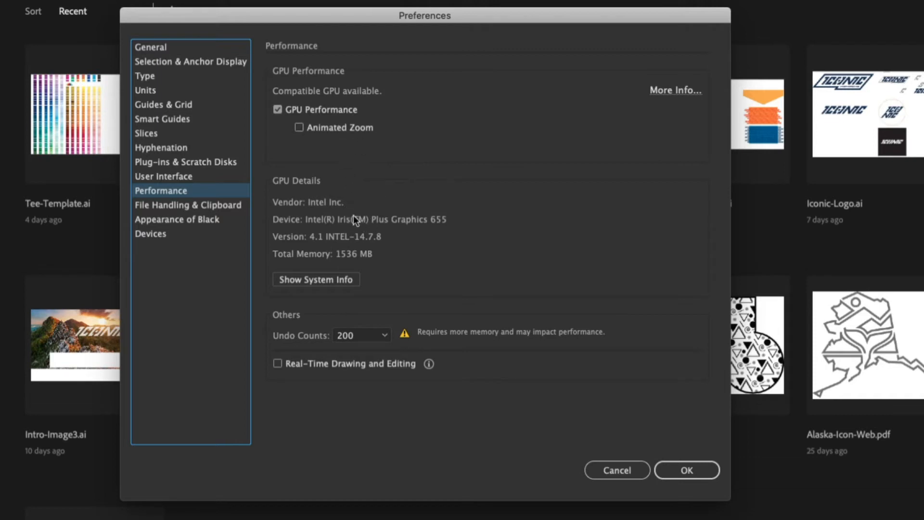
pyautogui.click(385, 337)
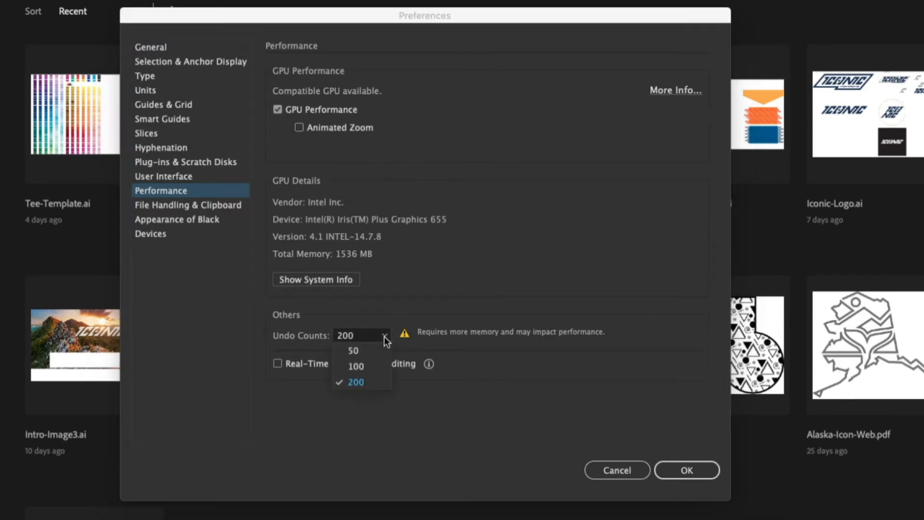
pyautogui.click(435, 304)
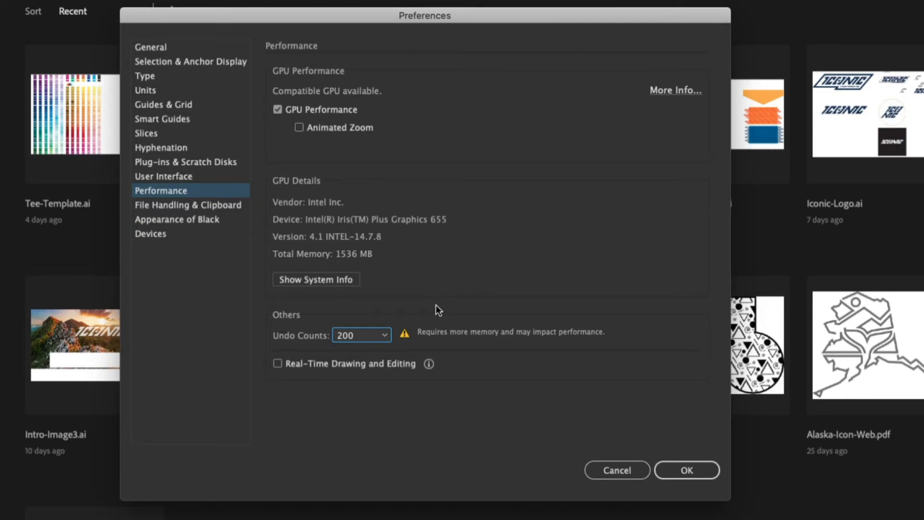
# Review the File Handling & Clipboard, Appearance of Black and Devices preferences
pyautogui.click(210, 205)
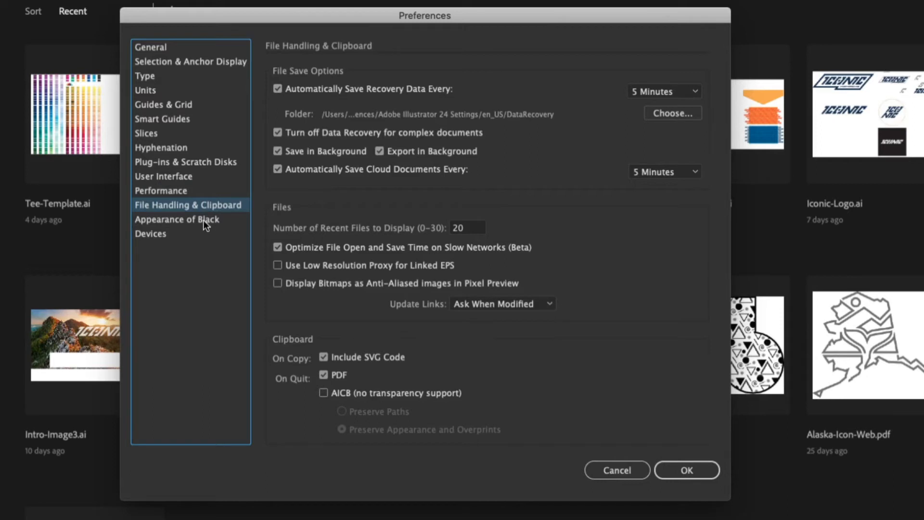
pyautogui.click(205, 221)
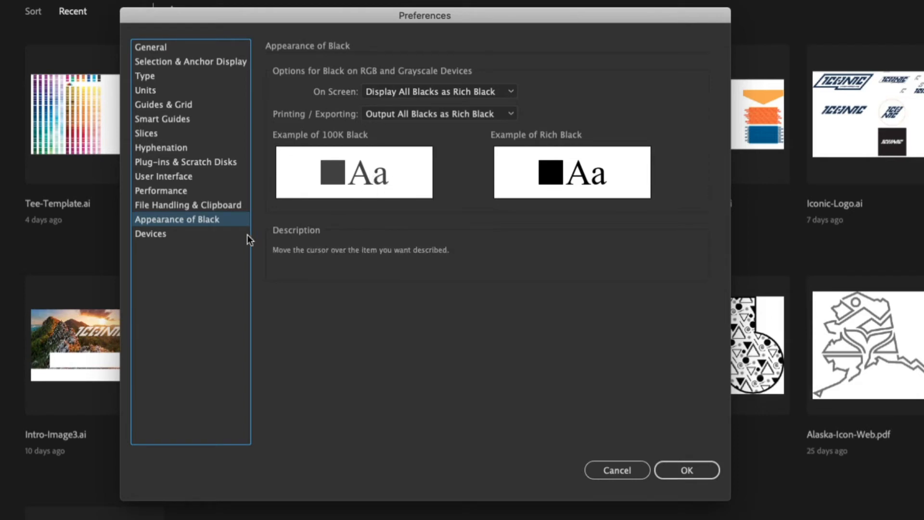
pyautogui.click(193, 236)
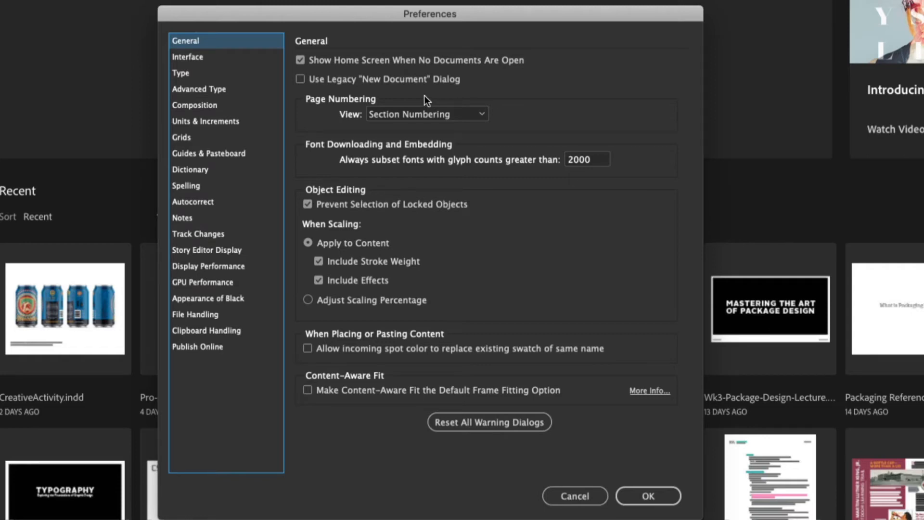
# Review InDesign's Interface, Type and Advanced Type preferences, including the choices for the default composer
pyautogui.click(227, 56)
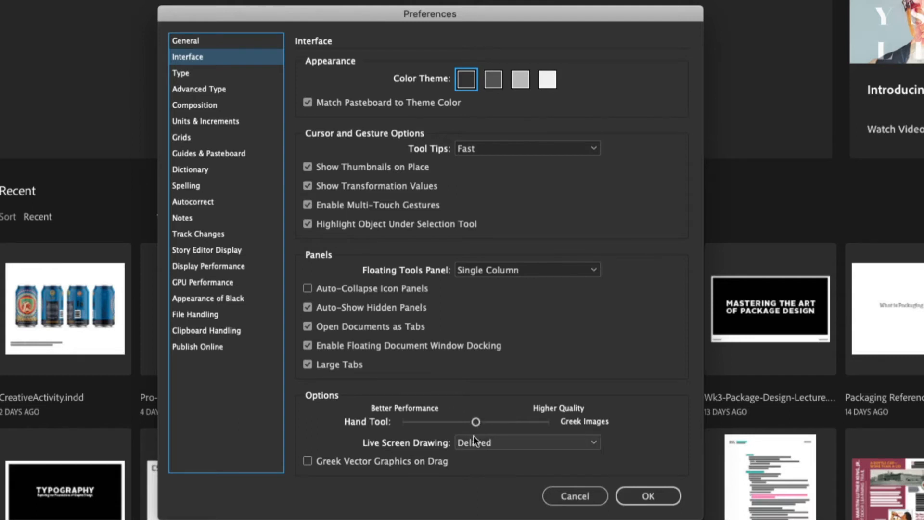
pyautogui.click(193, 72)
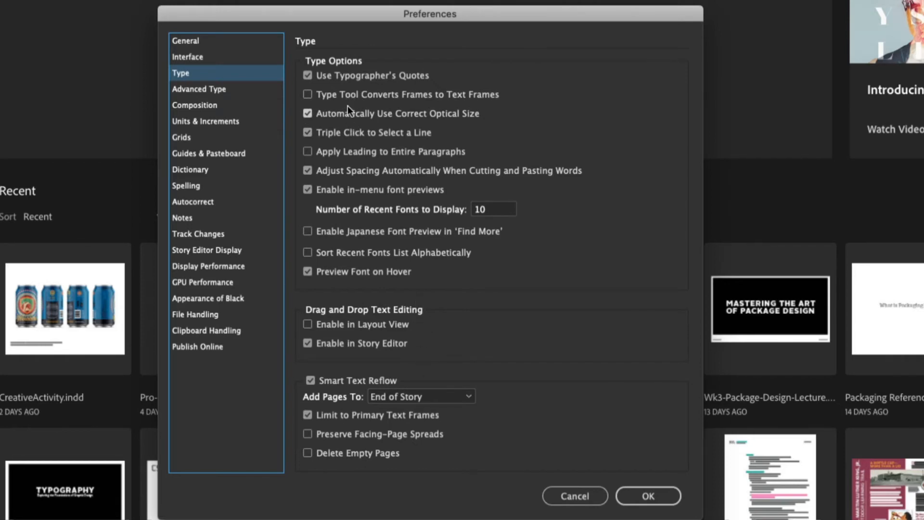
pyautogui.click(223, 90)
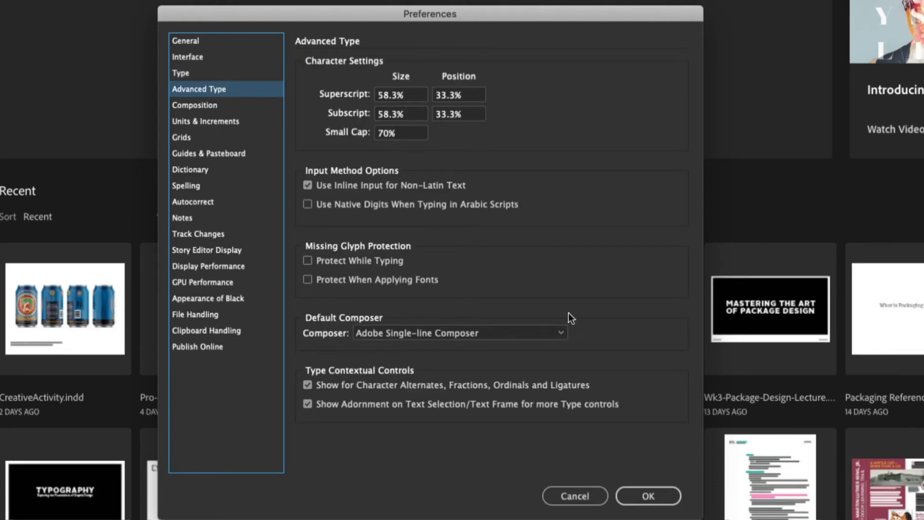
pyautogui.click(442, 333)
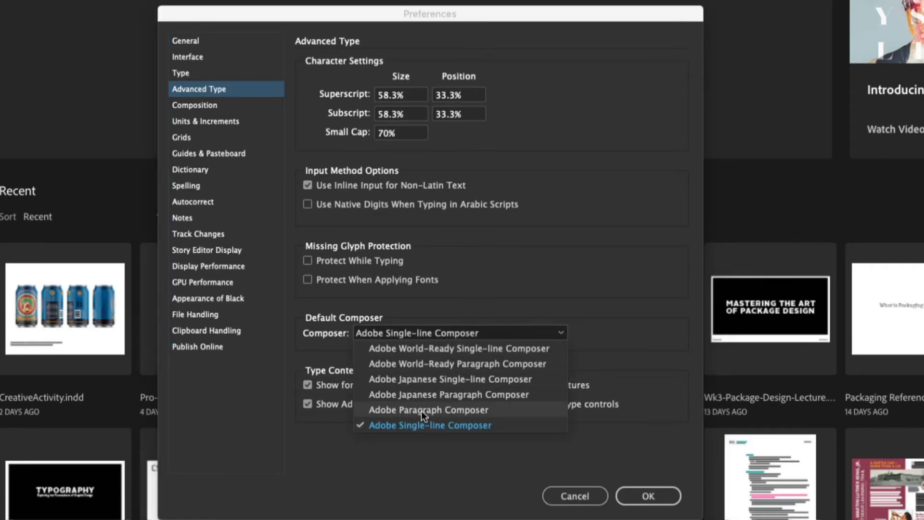
pyautogui.click(647, 364)
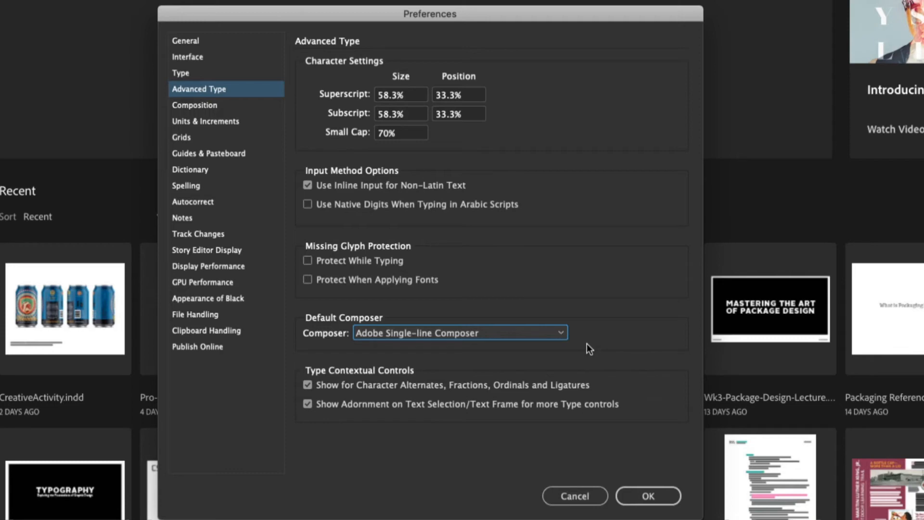
# Review the Composition and Units & Increments preferences, including the horizontal ruler unit choices, and continue to Grids
pyautogui.click(217, 105)
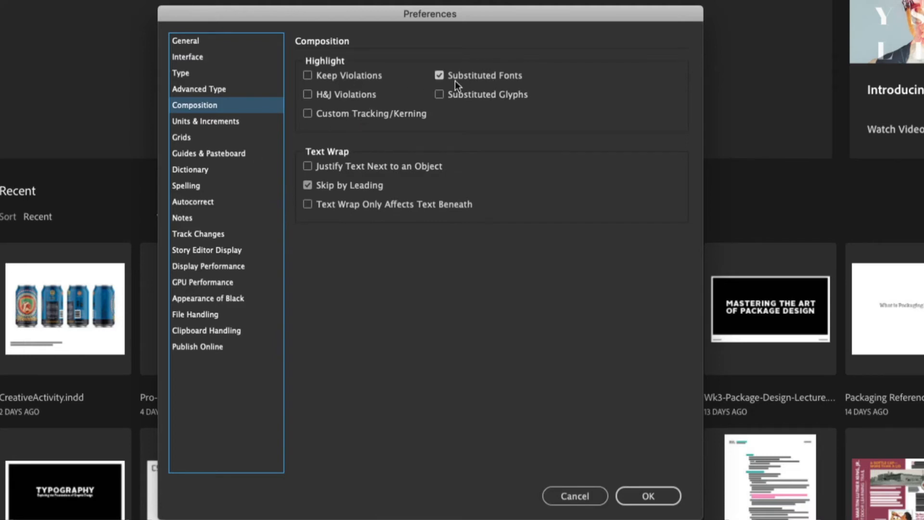
pyautogui.click(202, 123)
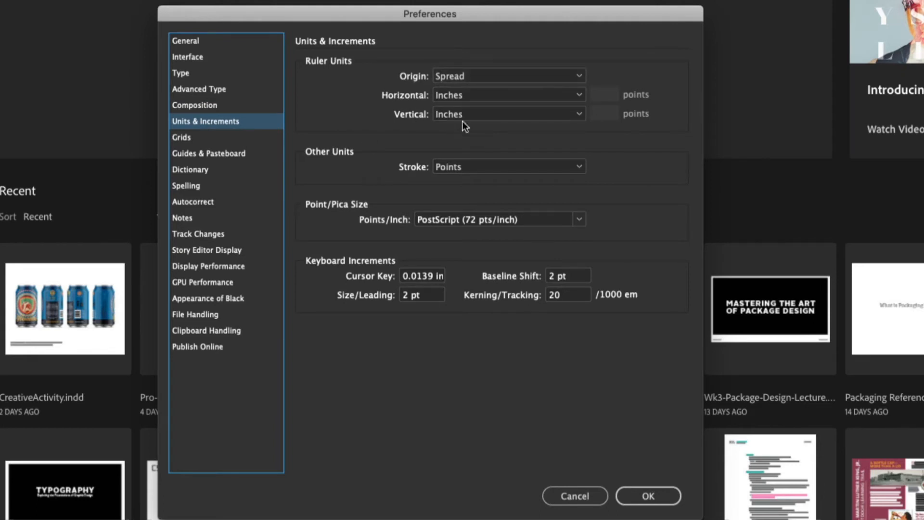
pyautogui.click(523, 98)
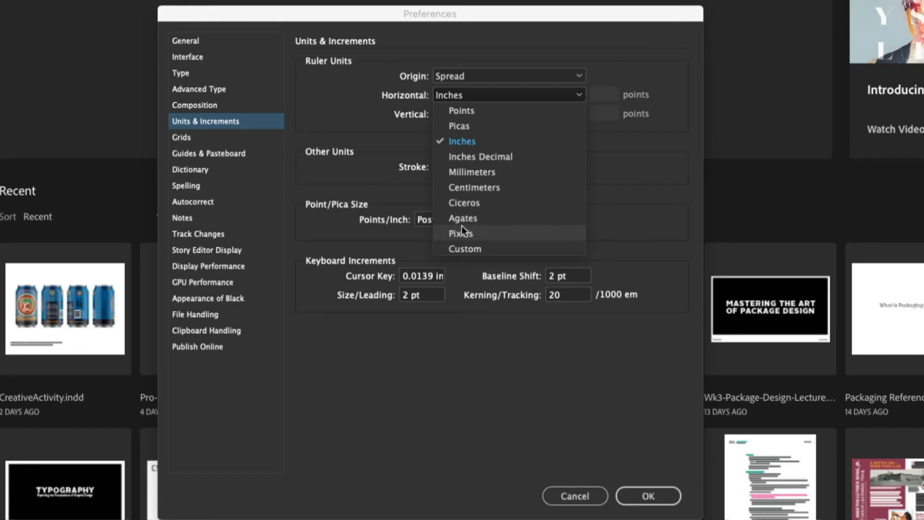
pyautogui.click(372, 148)
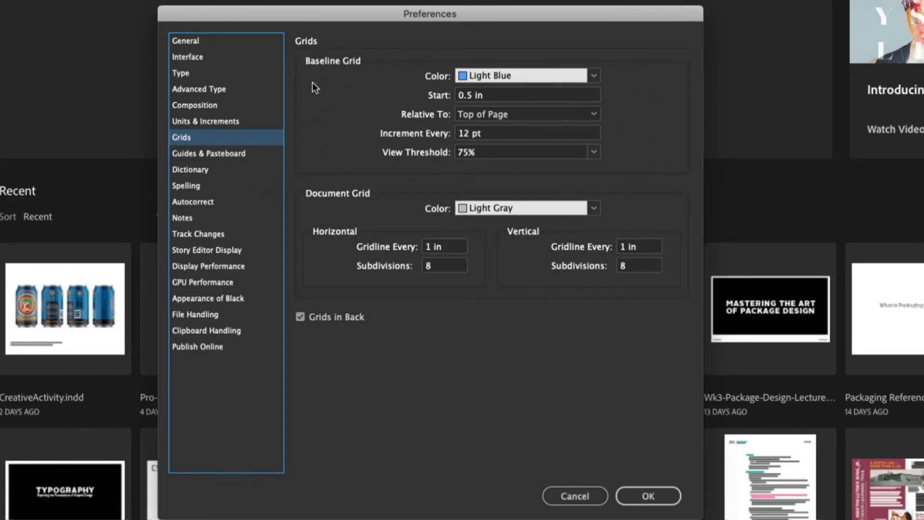
# Review the Guides & Pasteboard and Dictionary preferences, including the available dictionary languages
pyautogui.click(229, 153)
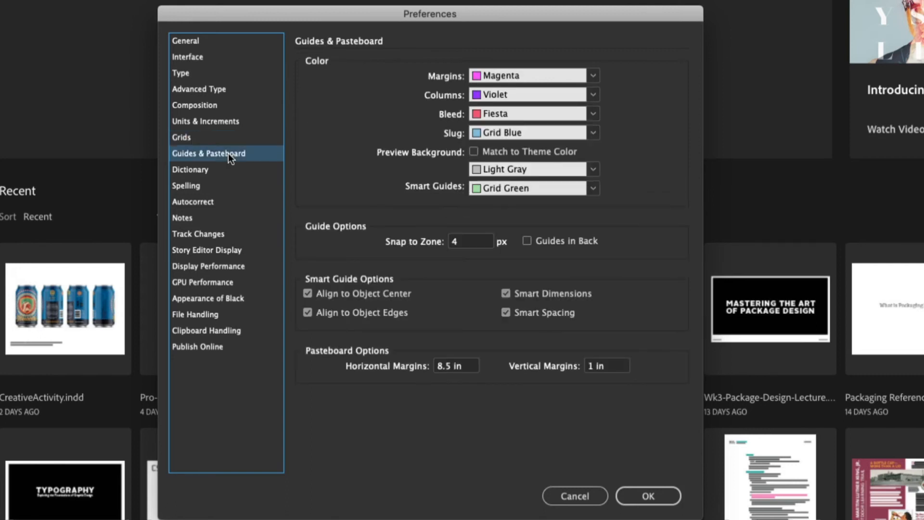
pyautogui.click(197, 170)
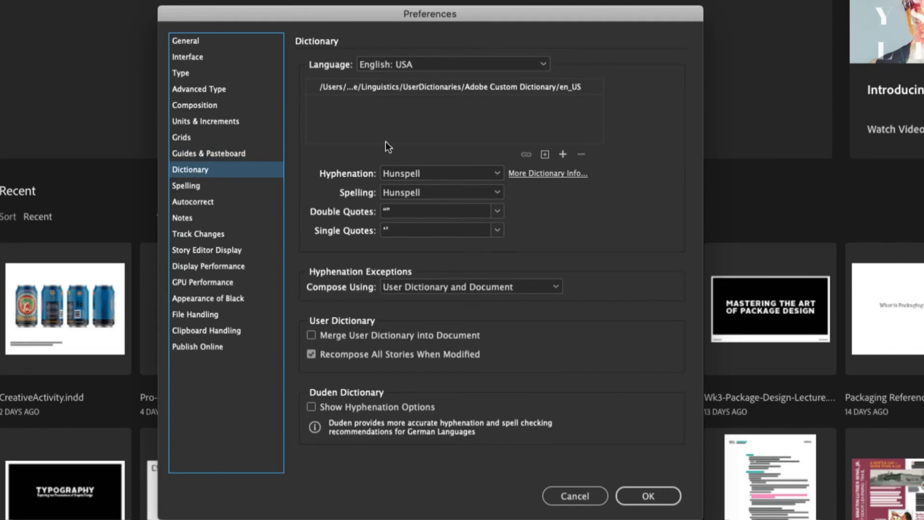
pyautogui.click(410, 61)
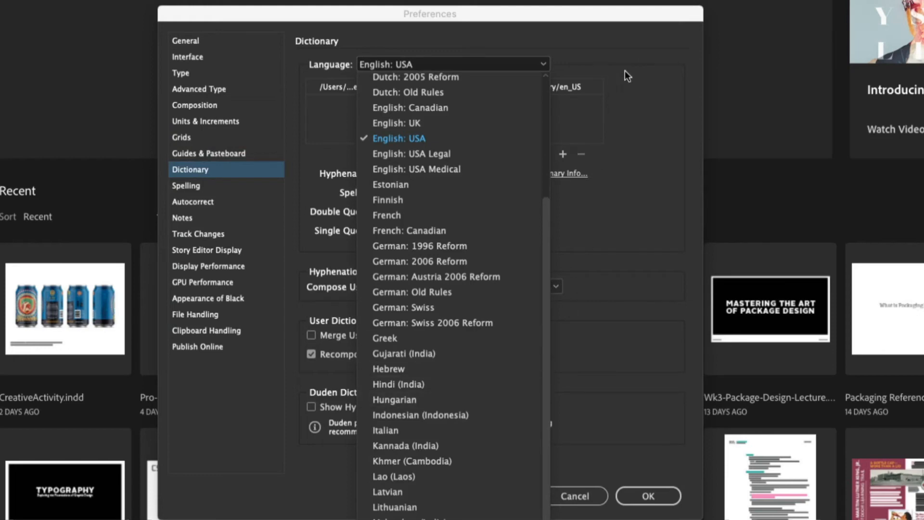
pyautogui.click(639, 68)
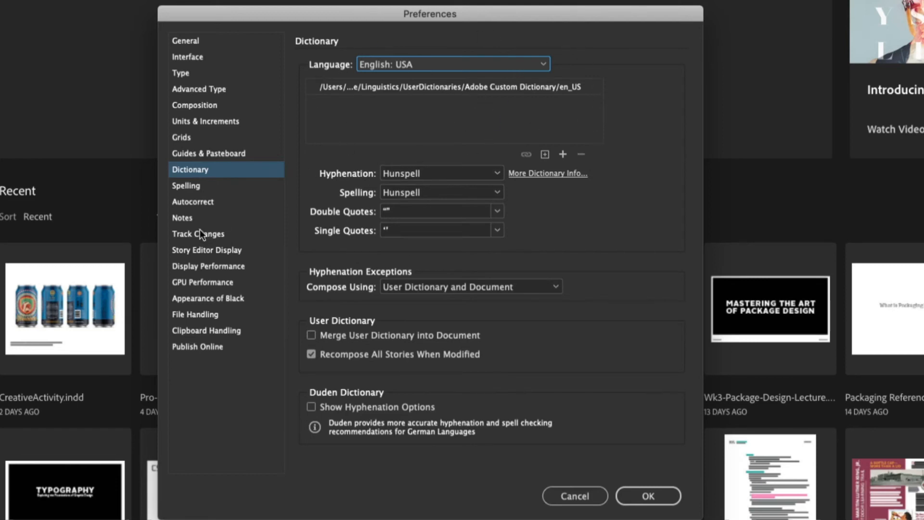
# Review the Spelling, Autocorrect, Notes, Track Changes and Story Editor Display preferences, rechecking Autocorrect along the way
pyautogui.click(194, 187)
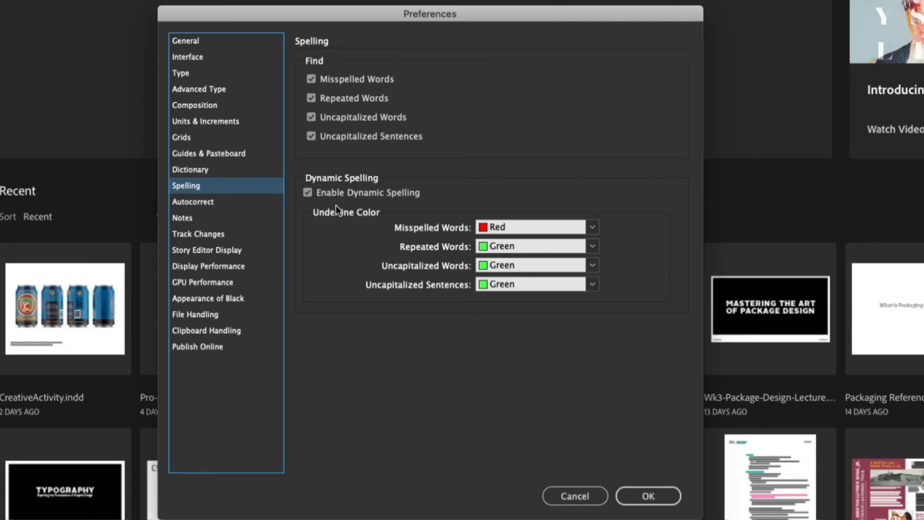
pyautogui.click(201, 201)
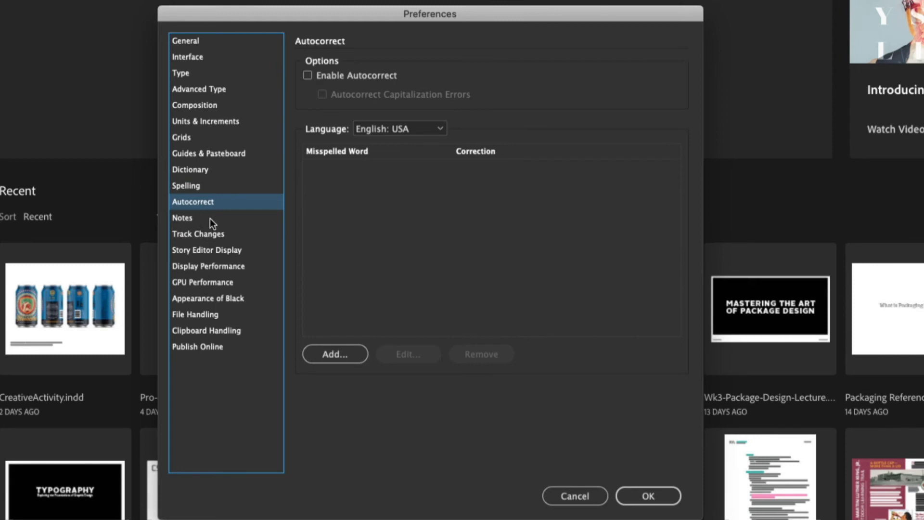
pyautogui.click(210, 218)
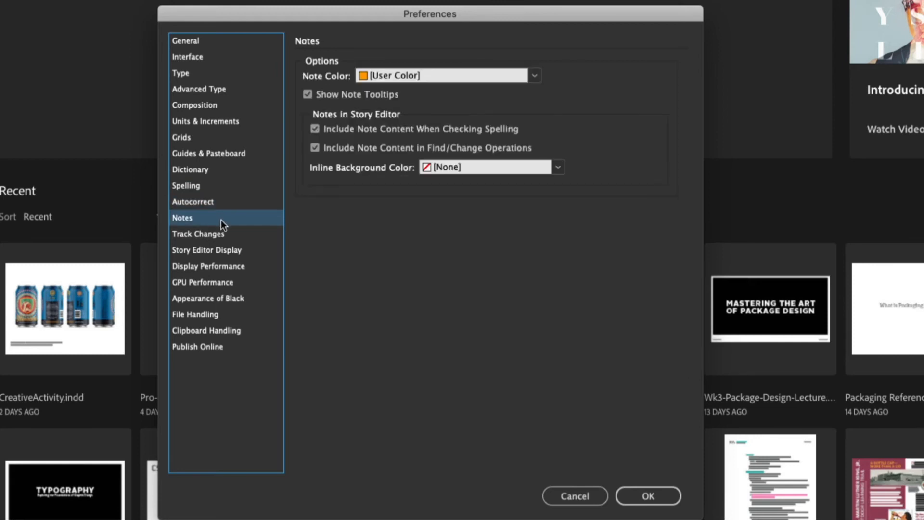
pyautogui.click(216, 203)
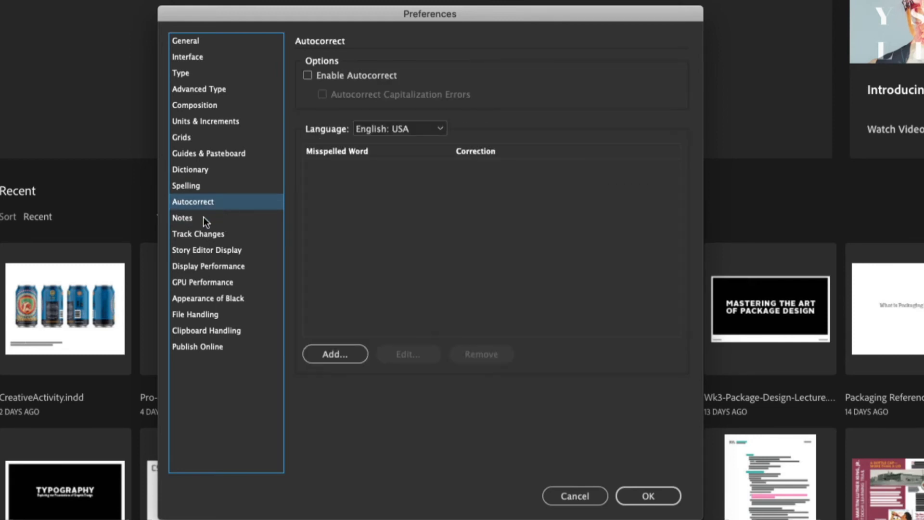
pyautogui.click(209, 217)
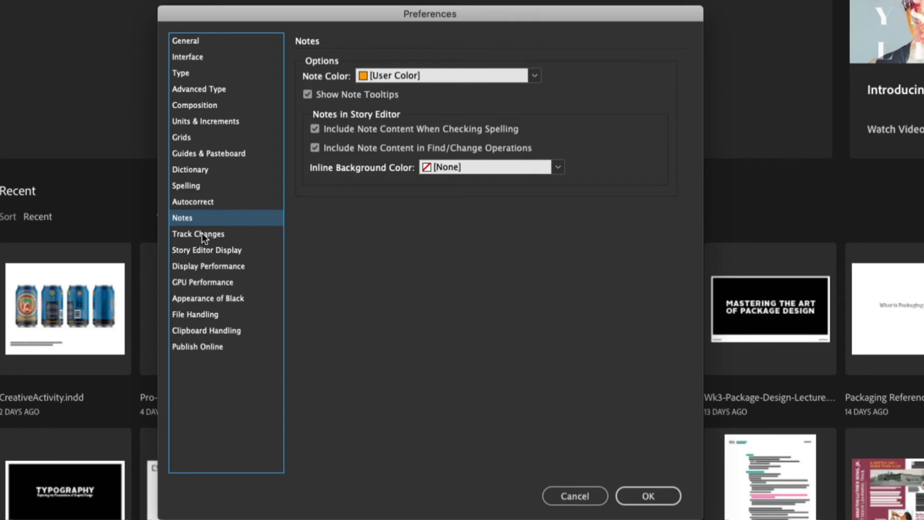
pyautogui.click(201, 233)
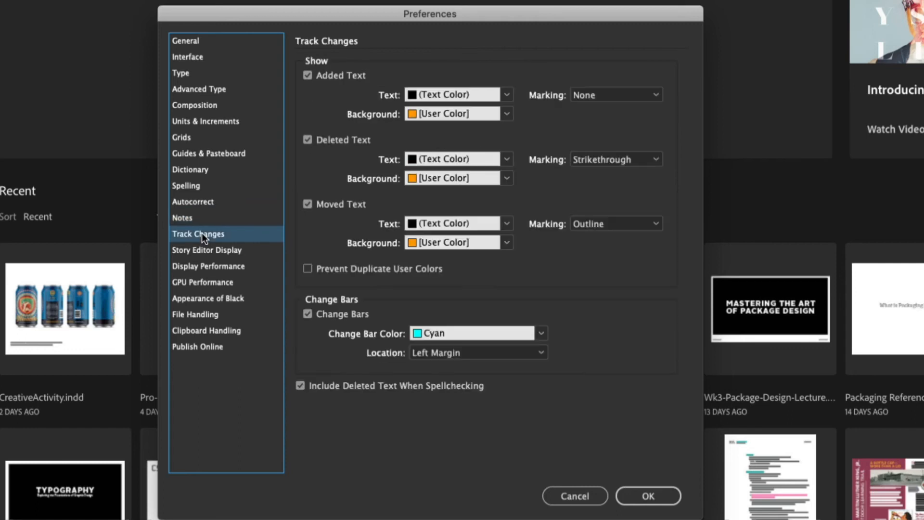
pyautogui.click(220, 251)
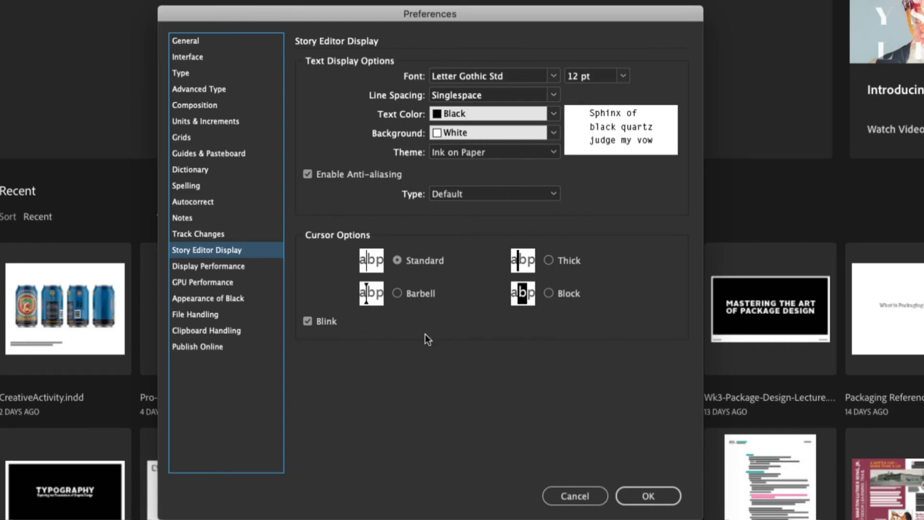
# Review the Display Performance, GPU Performance and Appearance of Black preferences
pyautogui.click(218, 267)
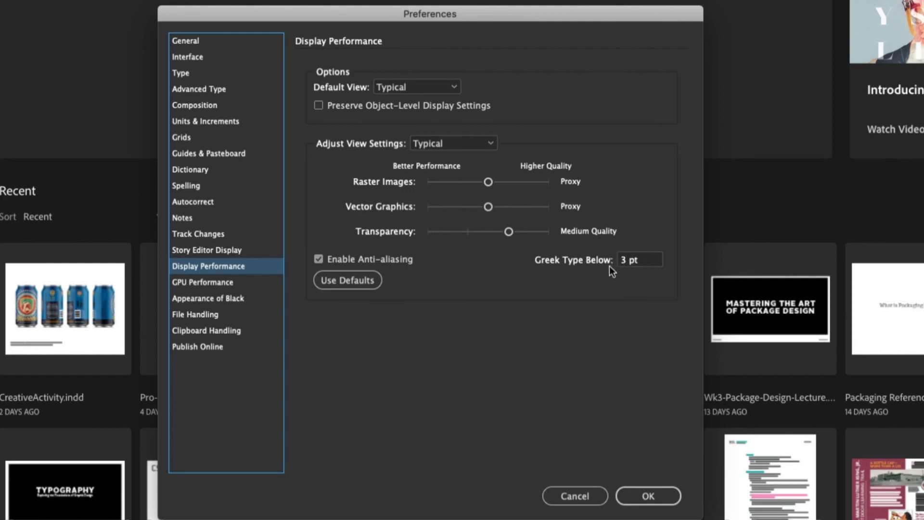
pyautogui.click(219, 283)
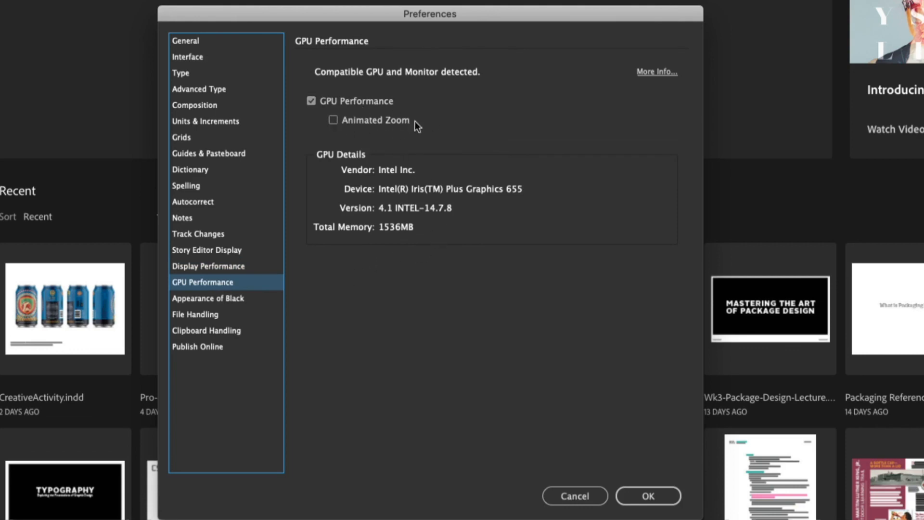
pyautogui.click(252, 300)
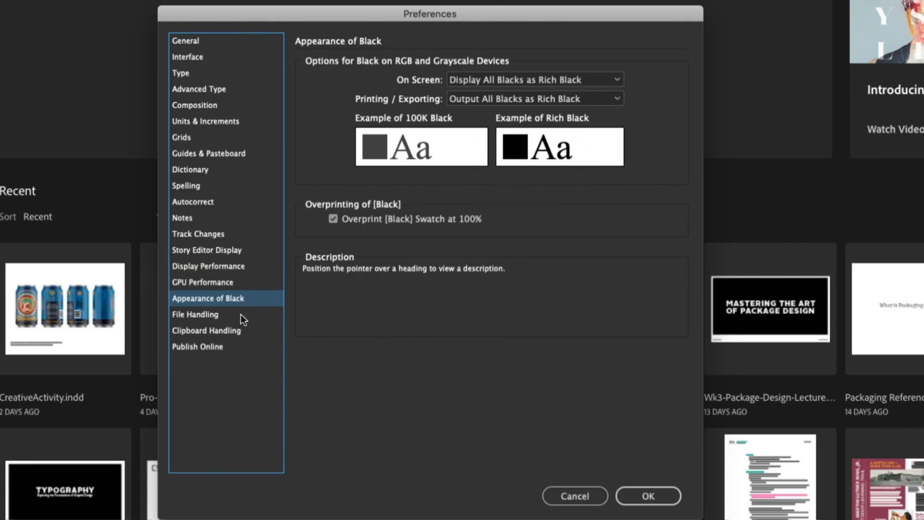
# Review the File Handling, Clipboard Handling and Publish Online preferences
pyautogui.click(217, 314)
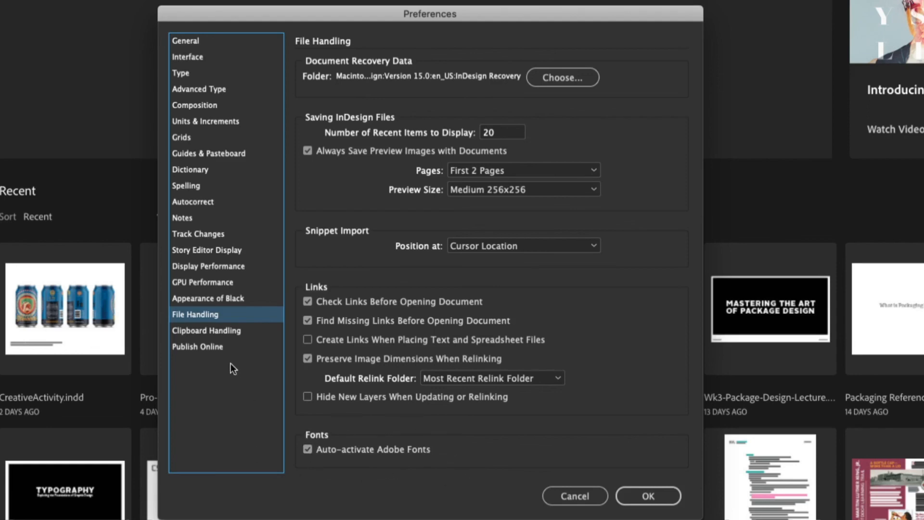
pyautogui.click(218, 331)
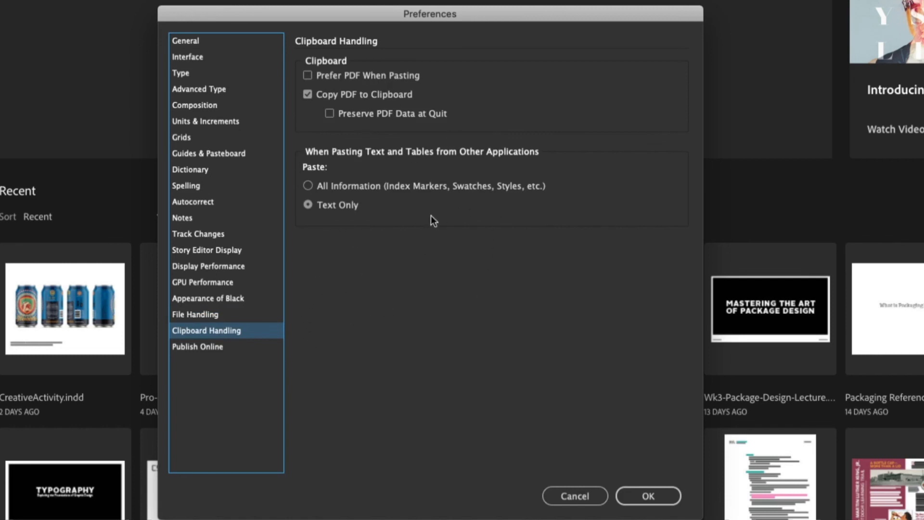
pyautogui.click(217, 347)
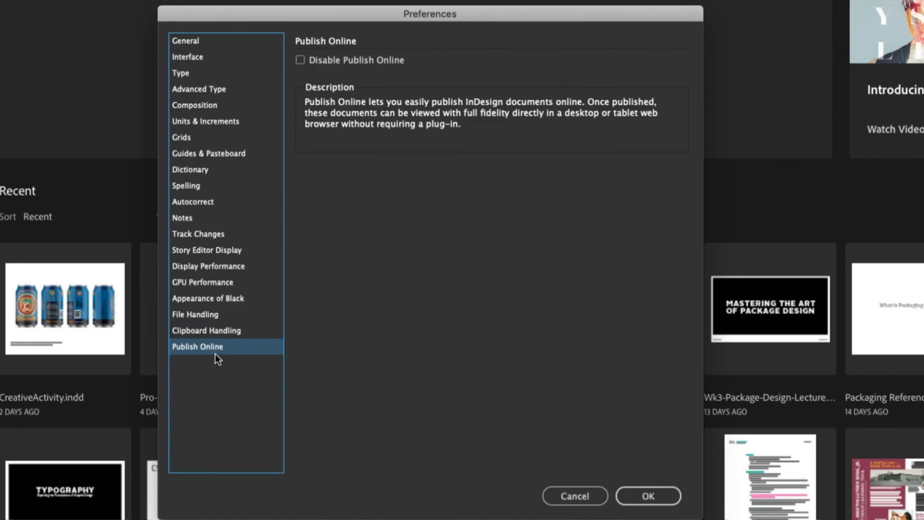